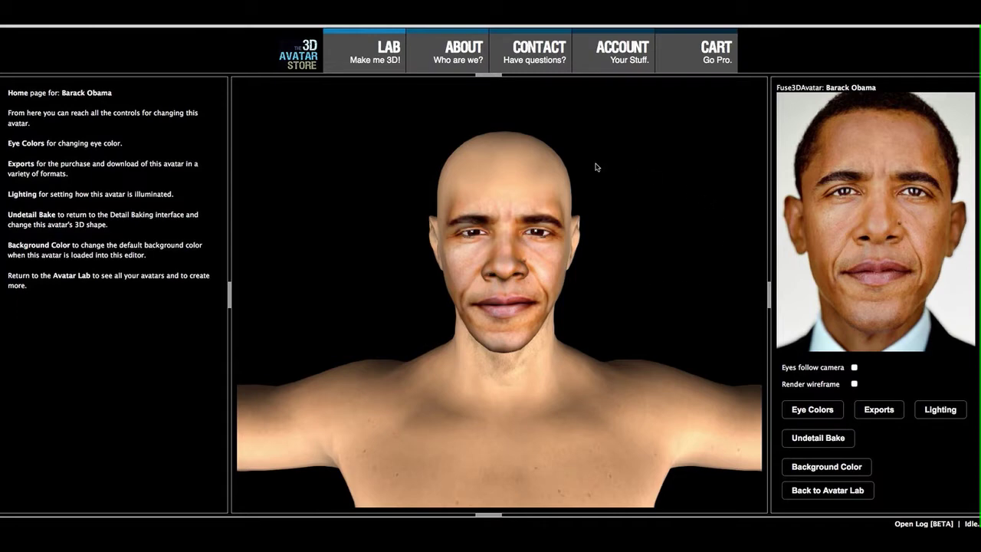
Rotate the Barack Obama avatar to inspect its side and then its face
left_click_drag(538, 289, 504, 271)
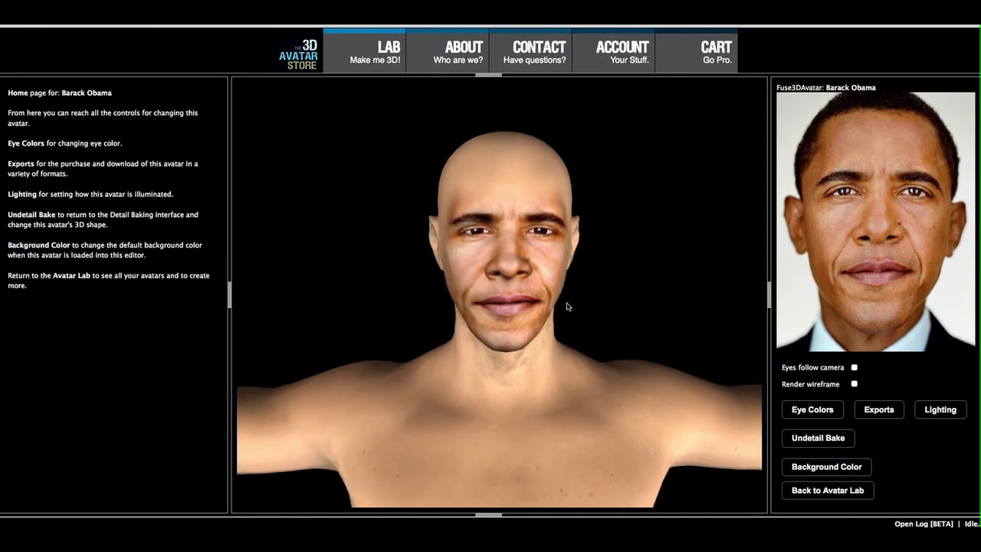
left_click_drag(529, 312, 536, 315)
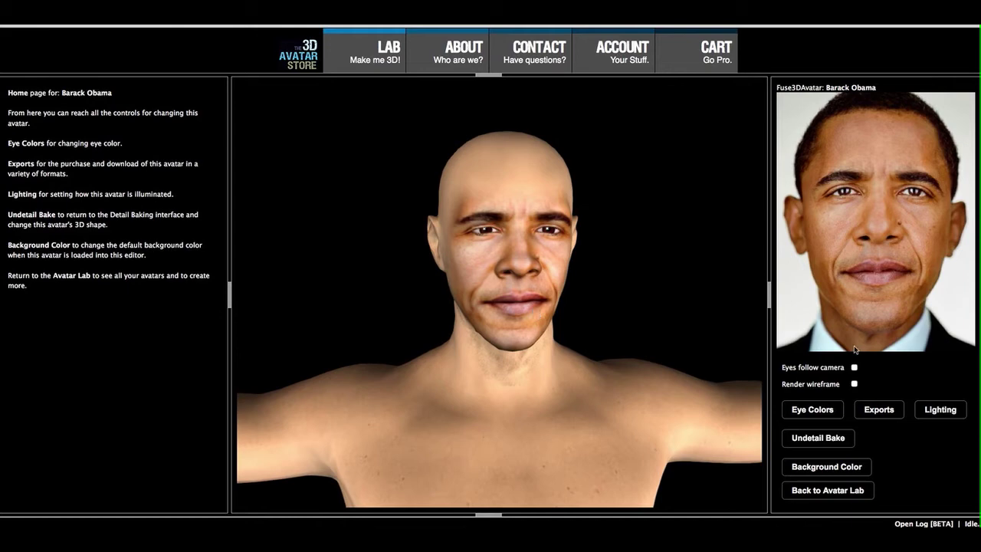
Add the $9.99 unlimited-use OBJ and JPG textures export to the cart and proceed to checkout
left_click(880, 412)
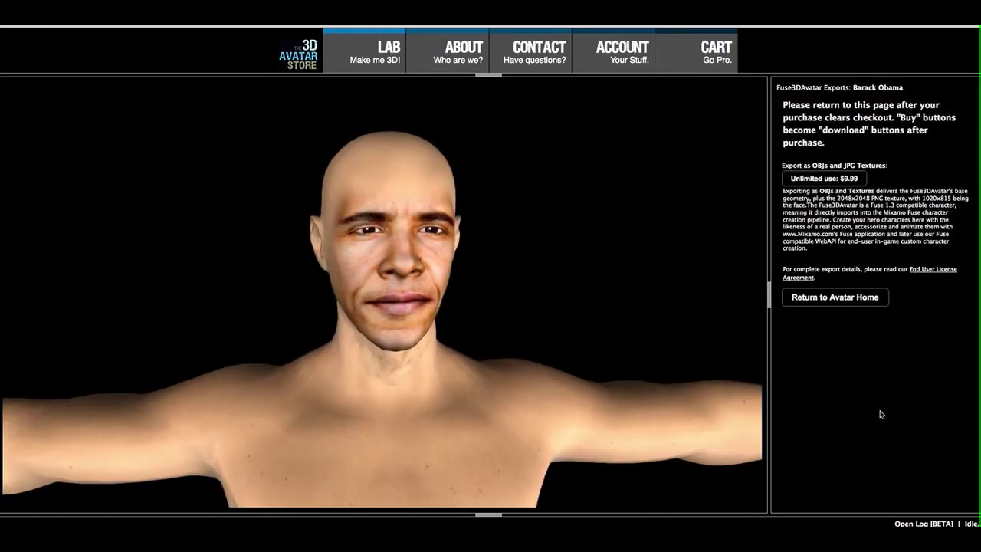
left_click_drag(408, 243, 406, 242)
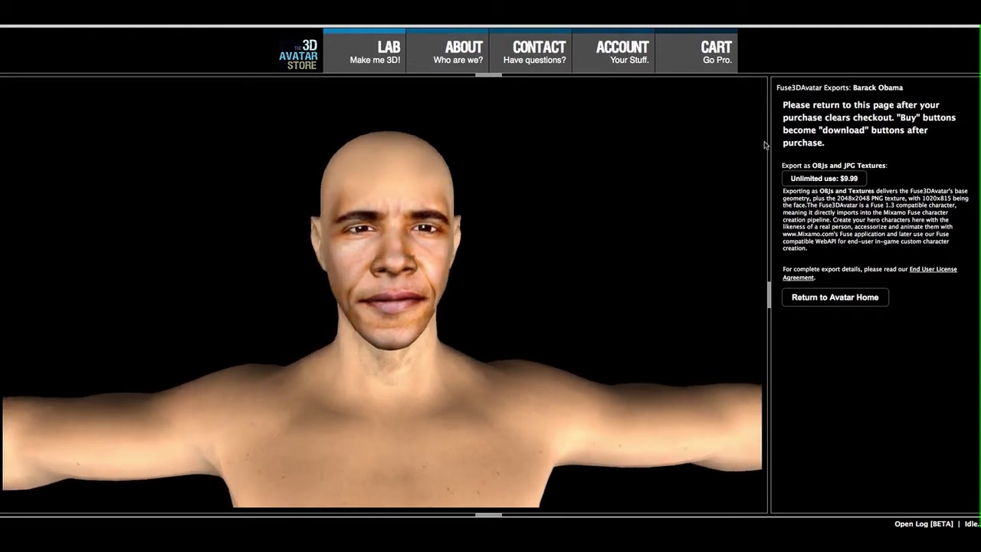
left_click(815, 179)
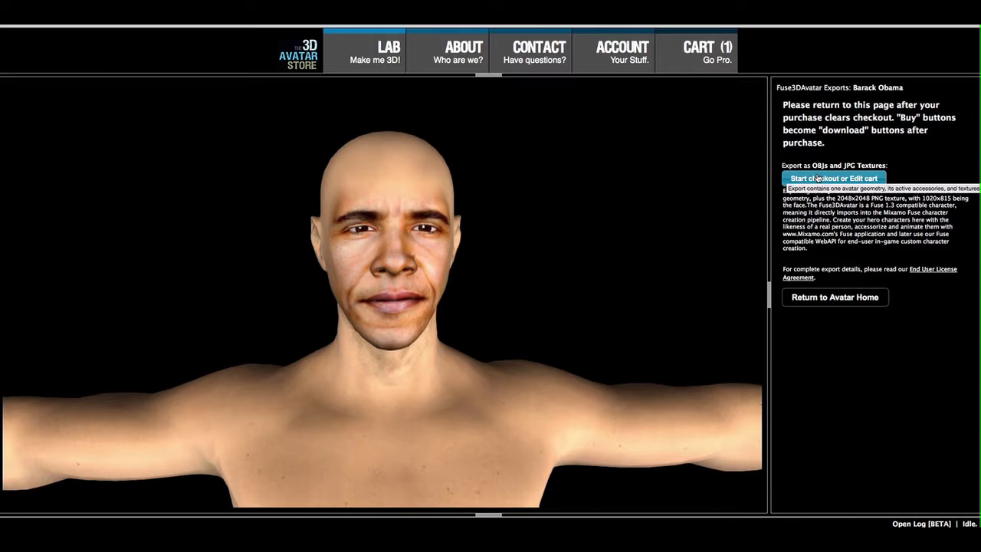
left_click(818, 178)
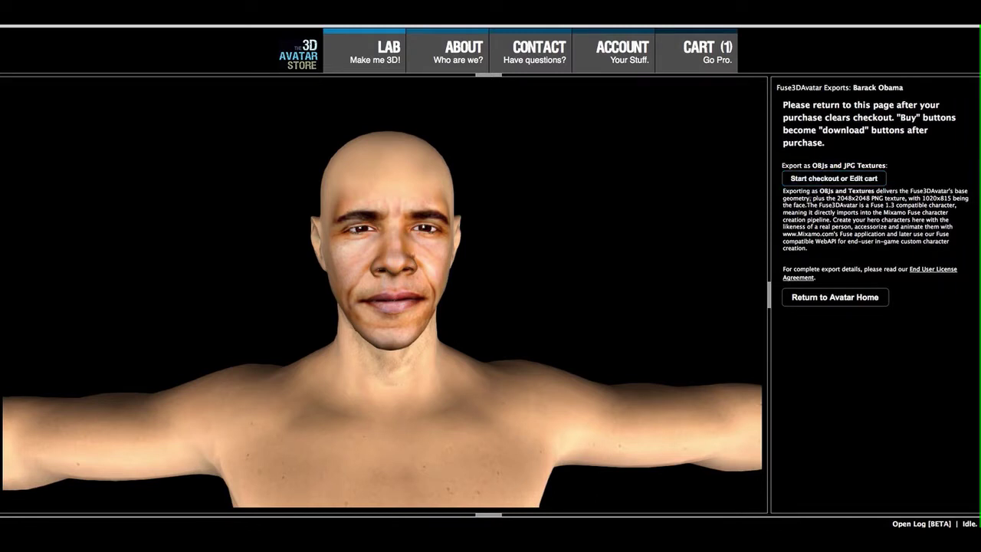
left_click(818, 178)
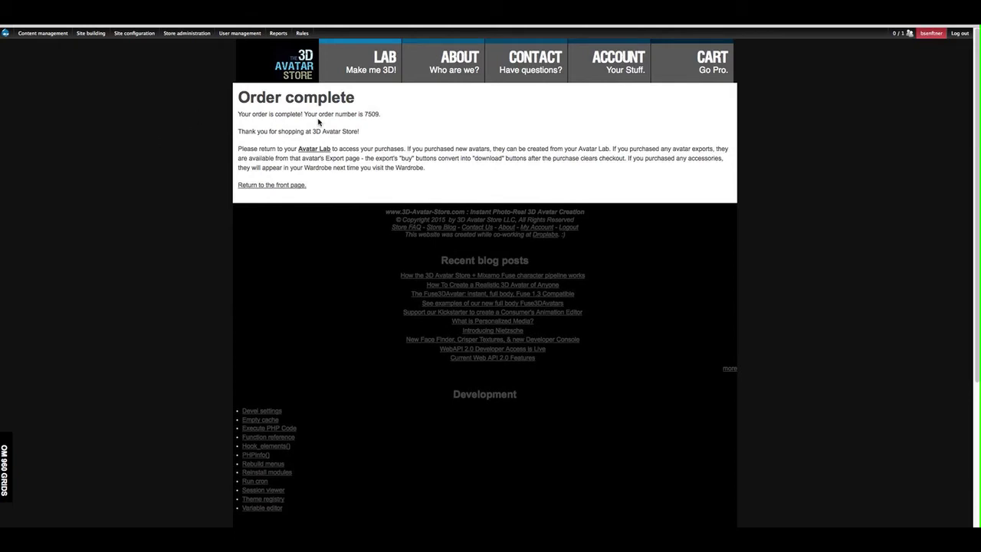
Return to the Avatar Lab and open the Barack Obama Fuse 1.3 avatar
left_click(312, 151)
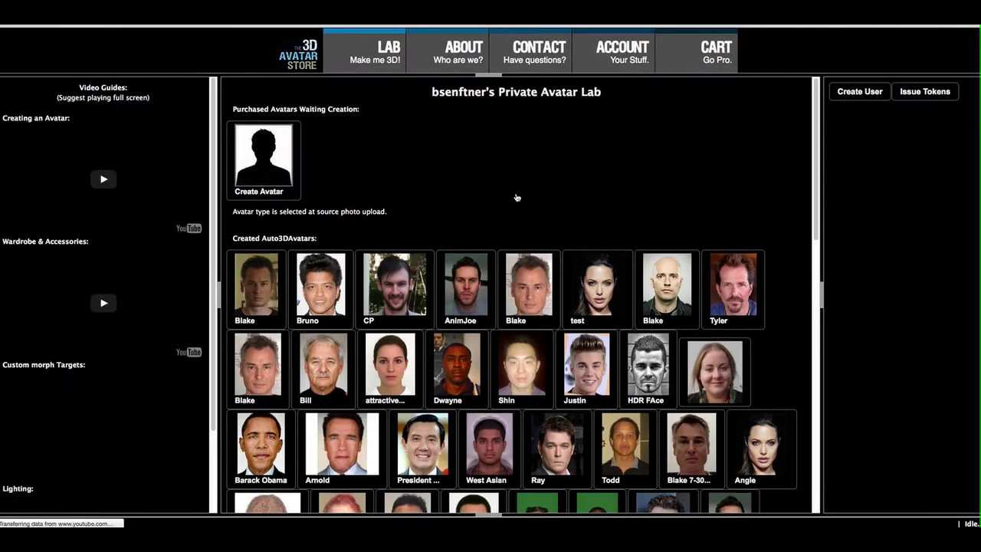
scroll(510, 197, "down", 10)
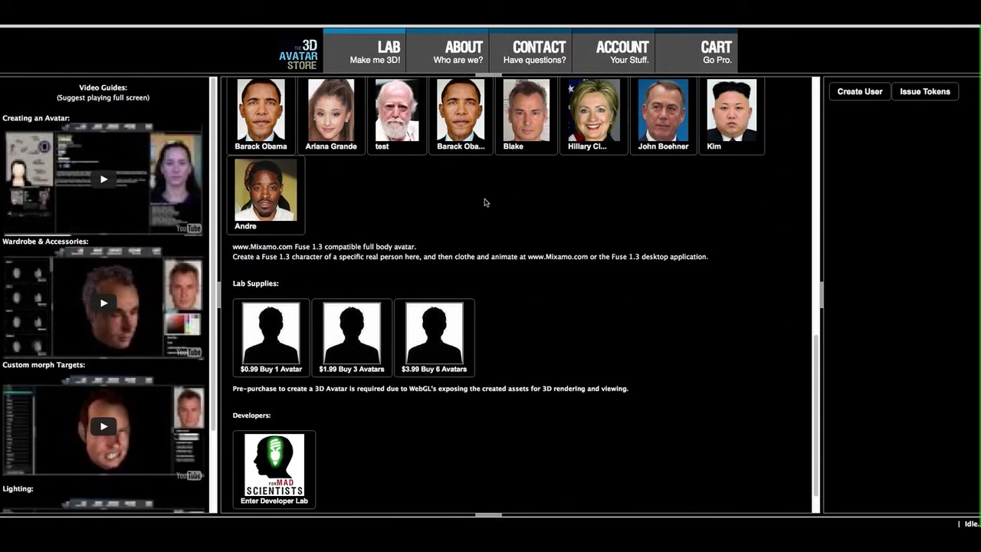
left_click(468, 129)
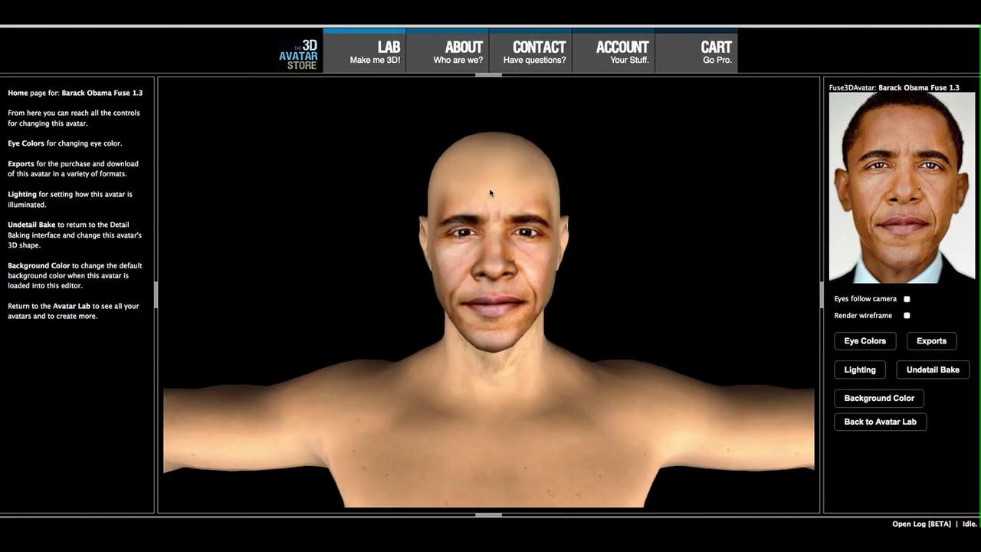
Download the Fuse3DAvatar export and save Fuse3DAvatar_OBJTEX_export.zip to disk
left_click(935, 340)
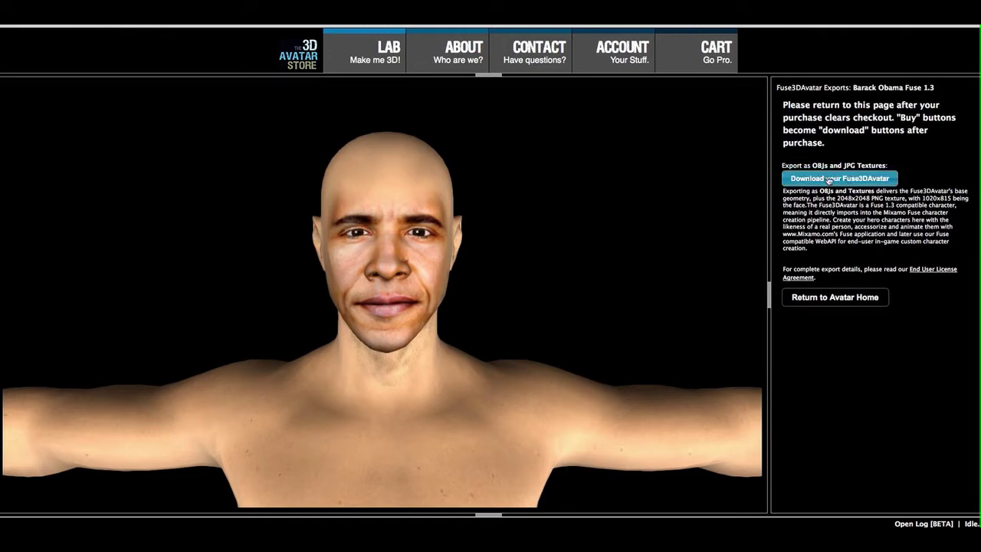
left_click(828, 179)
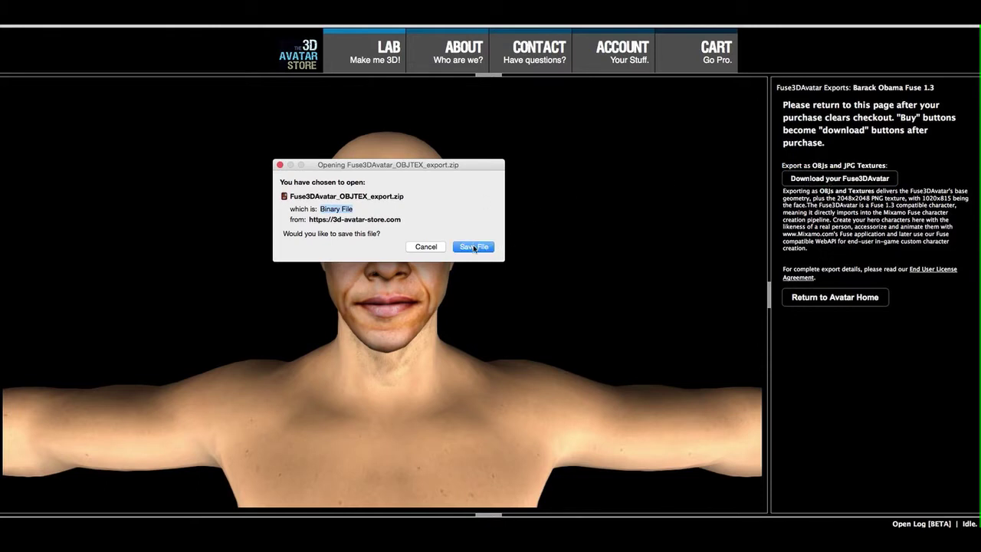
left_click(474, 247)
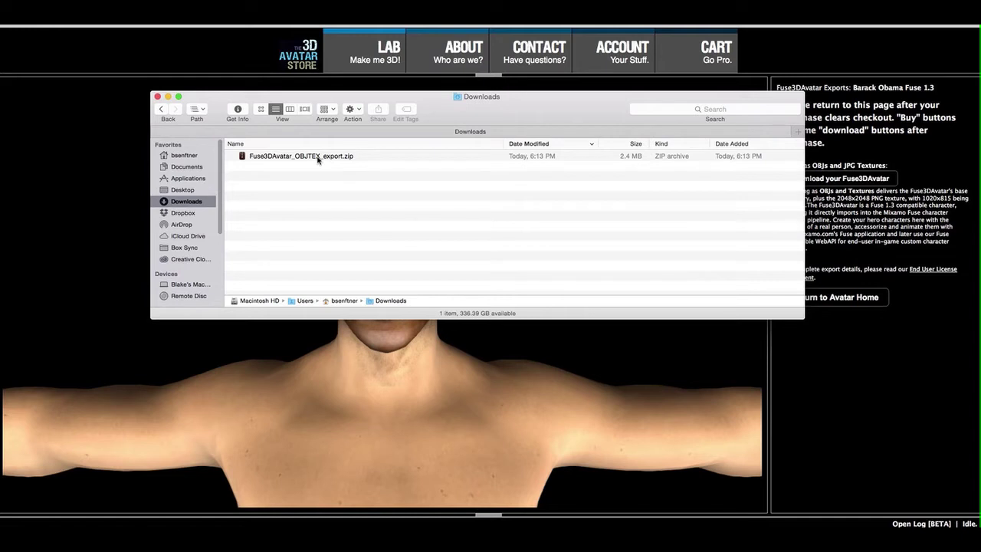
Extract the downloaded zip in Downloads and expand the folder to reveal geometry.obj and textures
double_click(242, 157)
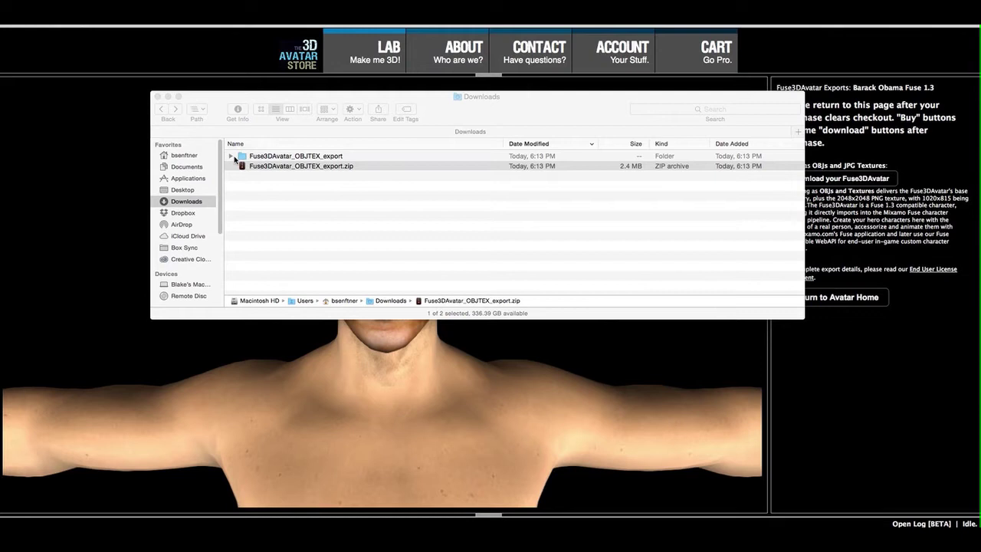
left_click(230, 157)
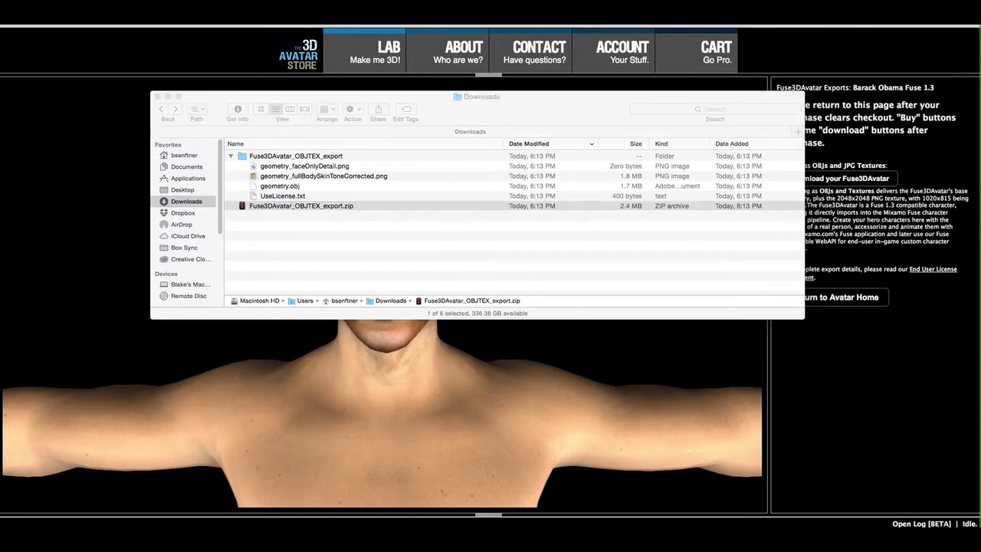
left_click(588, 276)
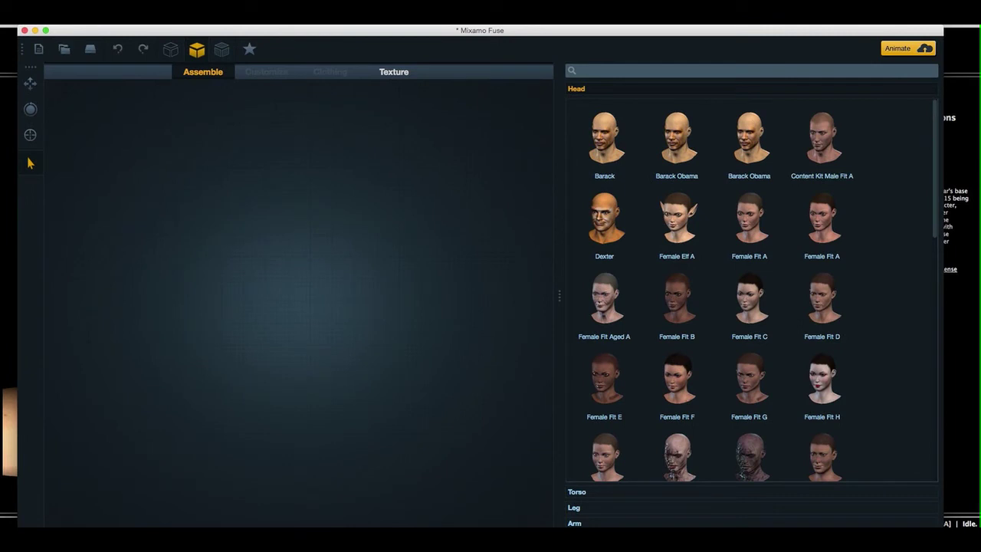
Start an Import Characters wizard and load geometry.obj as the mesh file
left_click(34, 15)
mouse_move(92, 52)
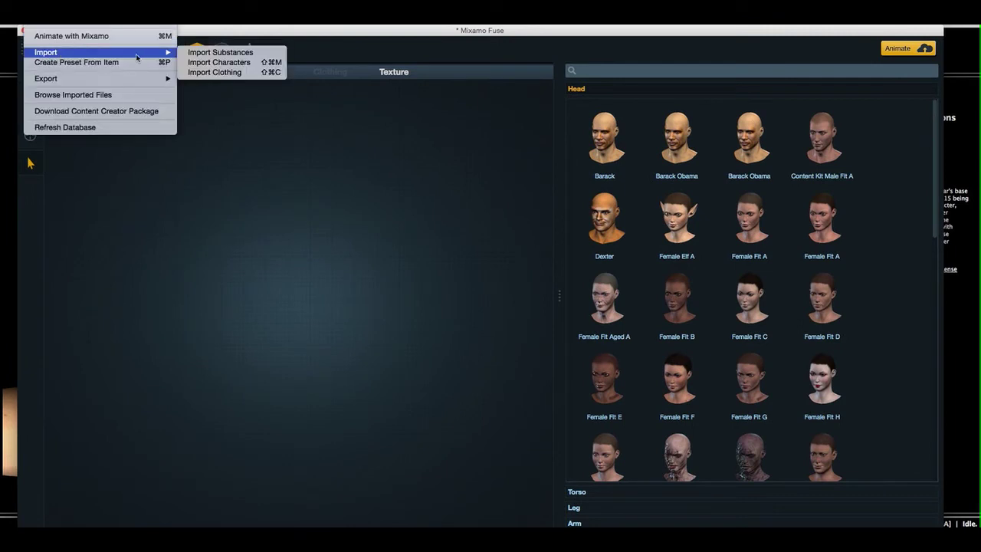
left_click(220, 62)
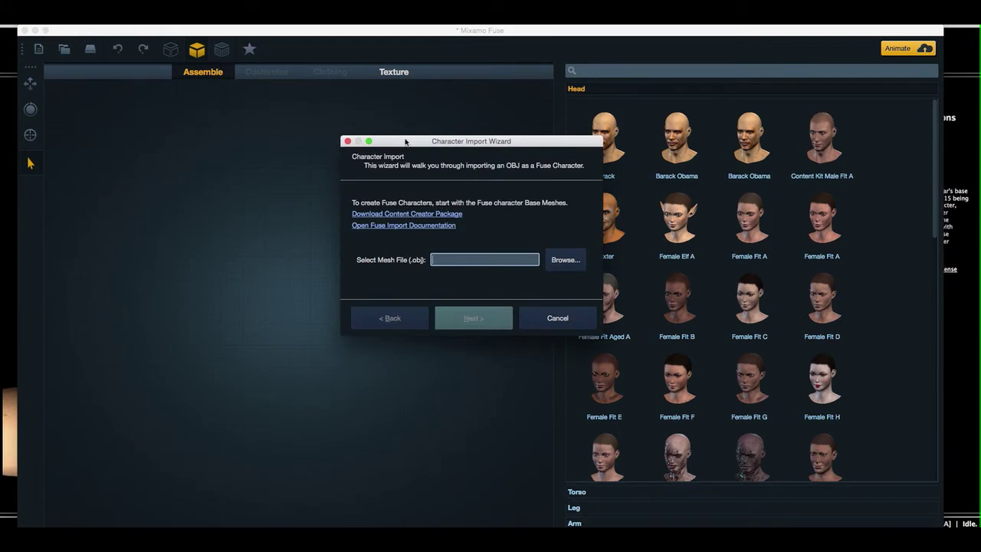
left_click(559, 261)
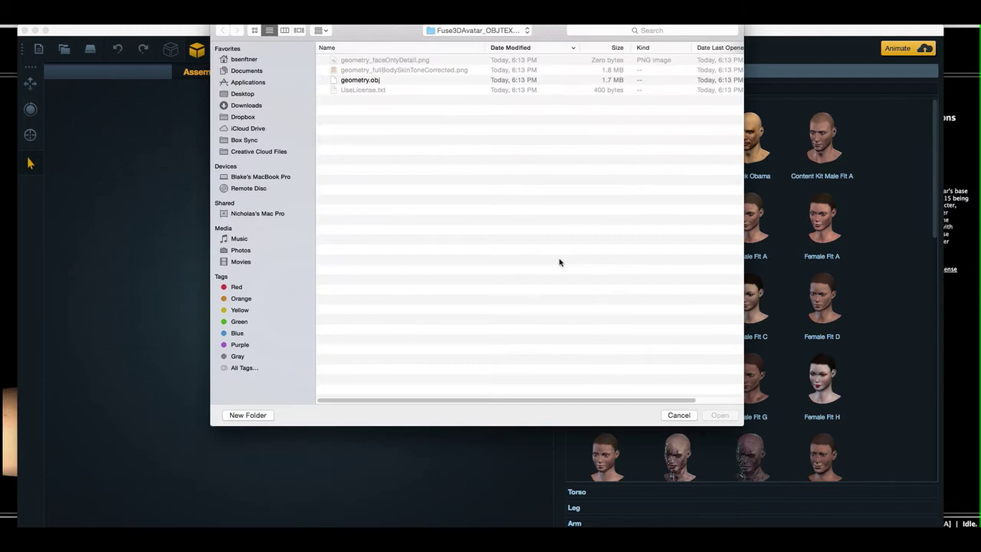
left_click(356, 80)
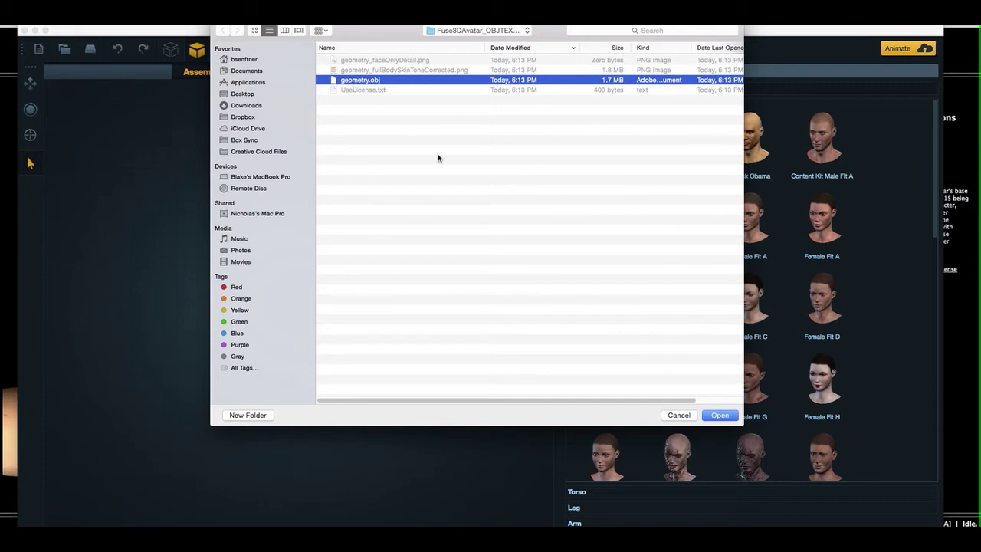
left_click(720, 414)
Set display name 'New Barack' and customize type MaleFitA, then advance to Texture Files
left_click(473, 318)
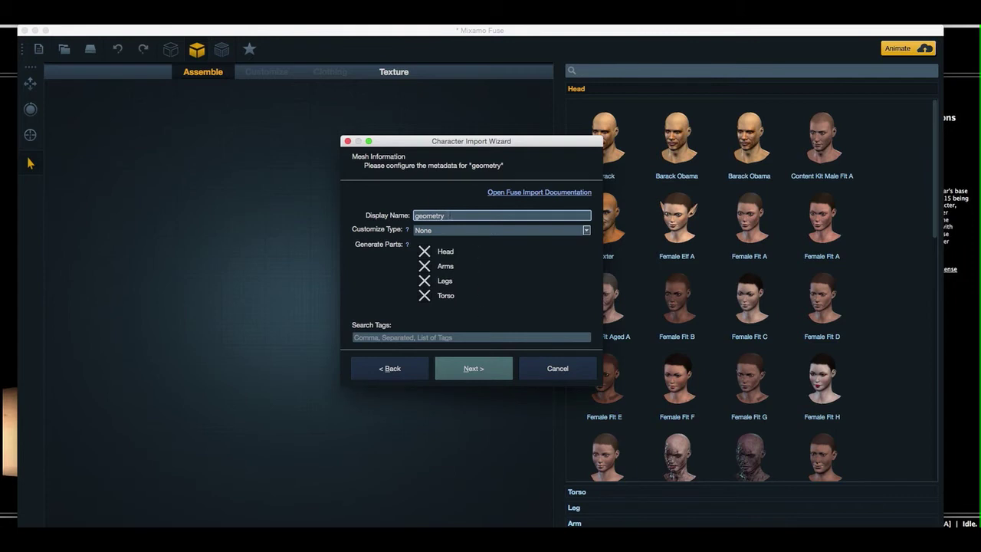
left_click_drag(451, 215, 401, 214)
type("New Barack")
left_click(587, 230)
left_click(473, 254)
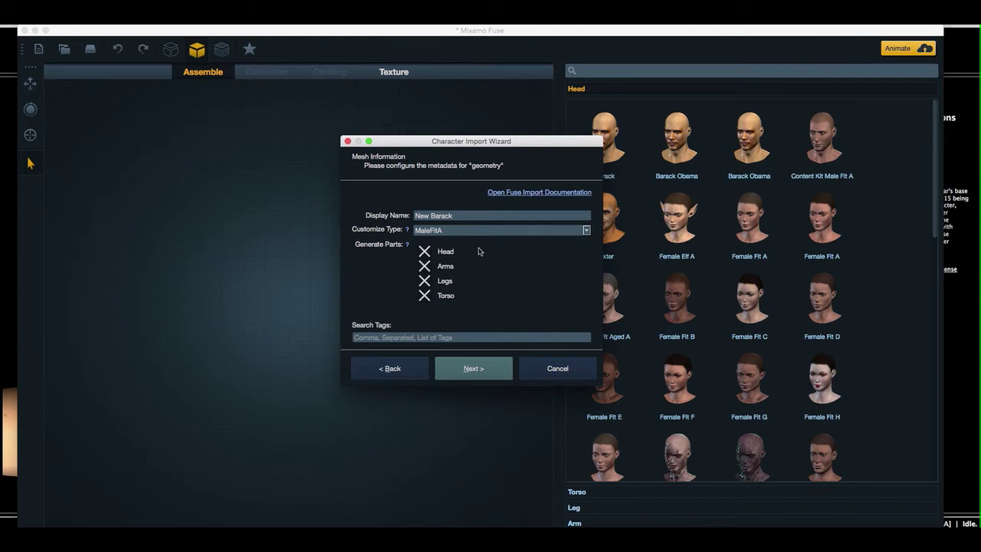
left_click(473, 370)
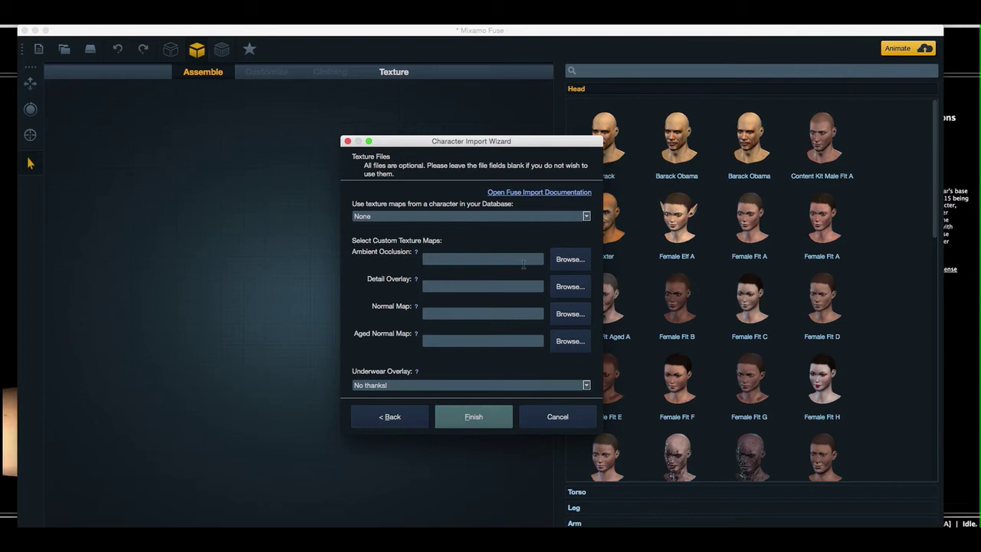
Use MaleFitA texture maps and geometry_fullBodySkinToneCorrected.png as detail overlay, then finish the import
left_click(587, 216)
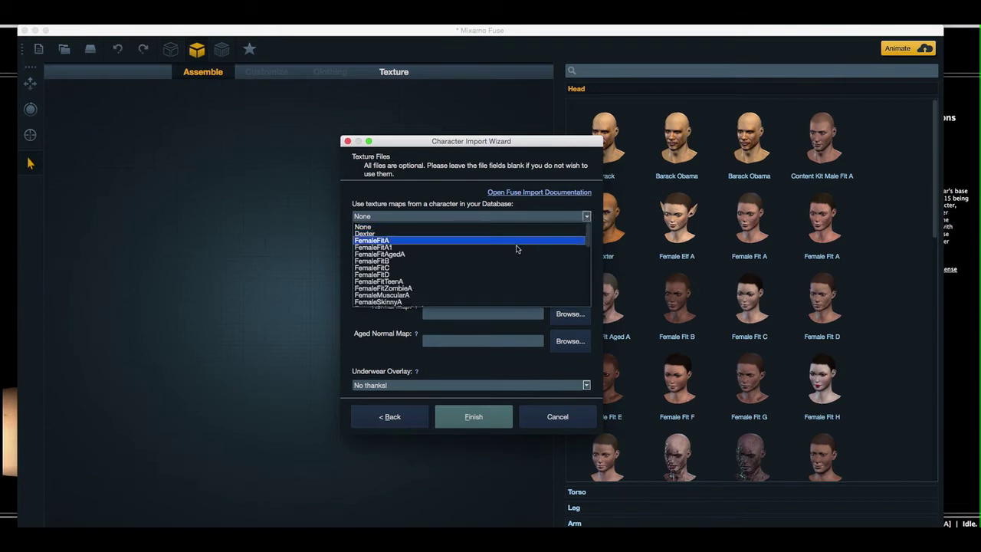
scroll(514, 250, "down", 4)
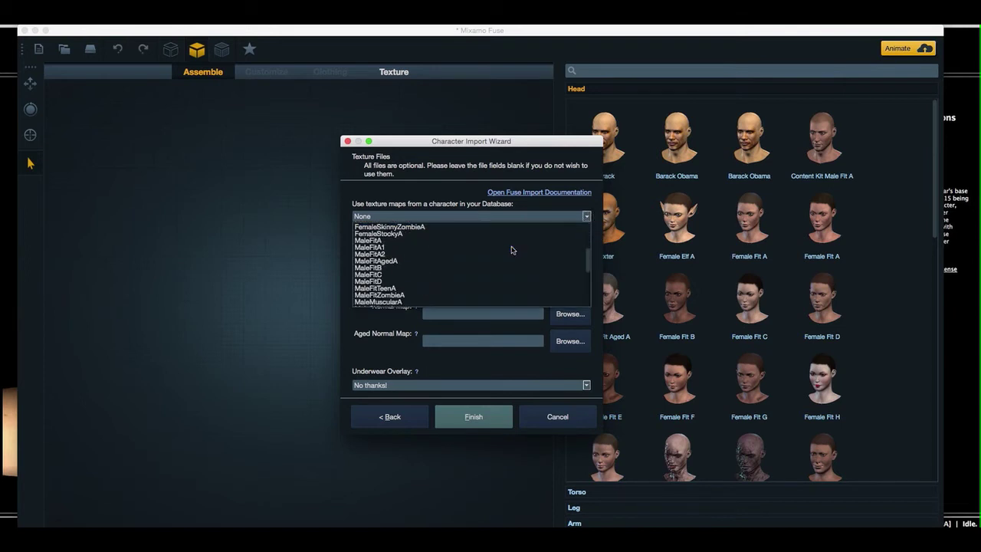
left_click(371, 240)
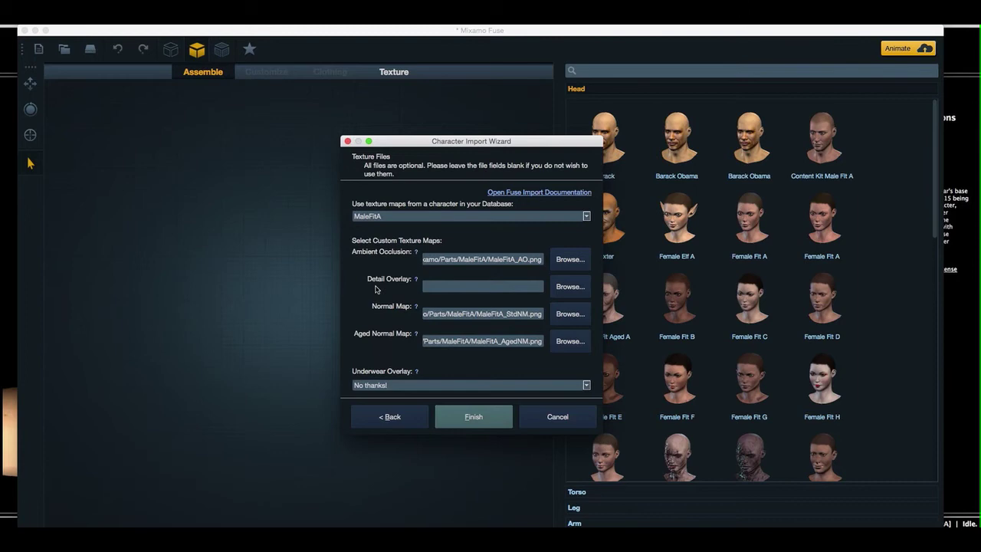
left_click(567, 288)
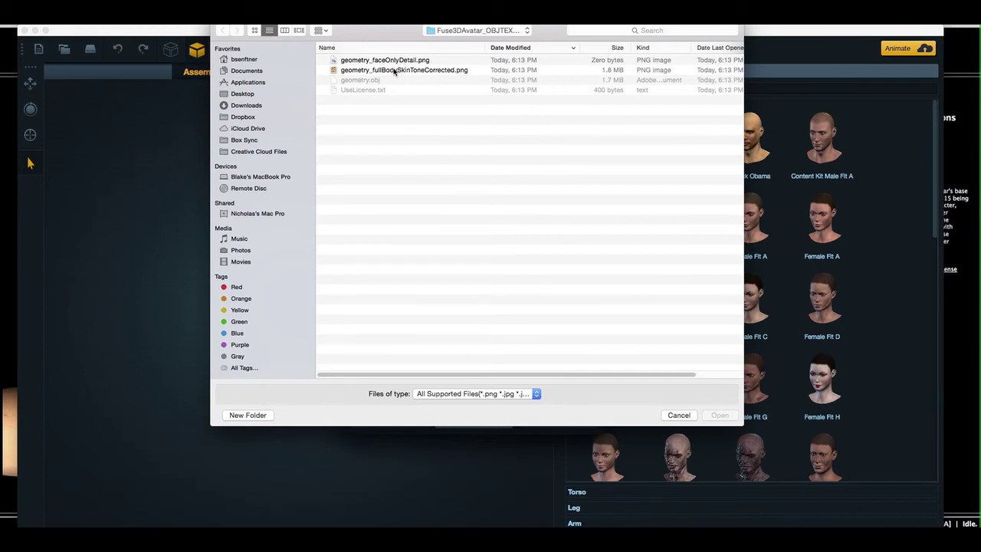
left_click(393, 71)
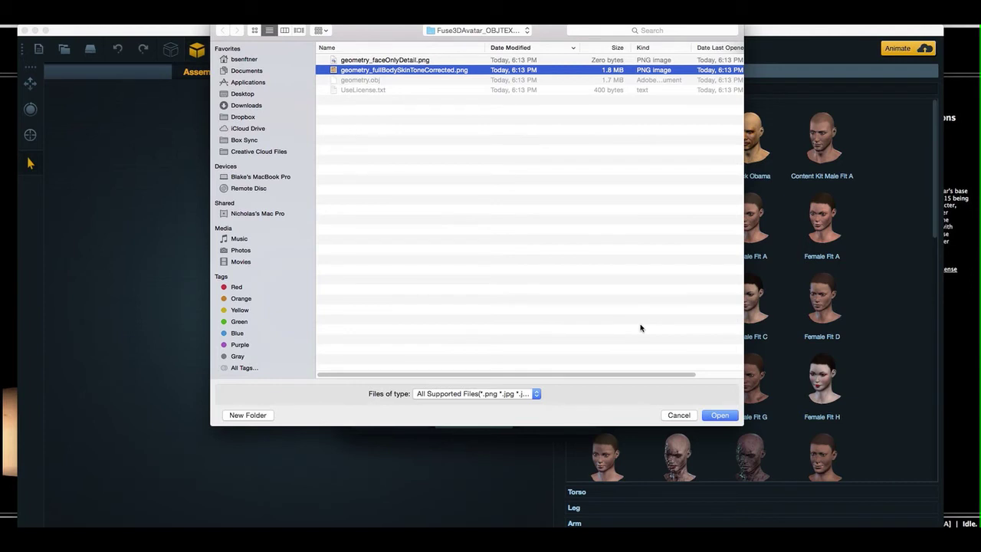
left_click(720, 416)
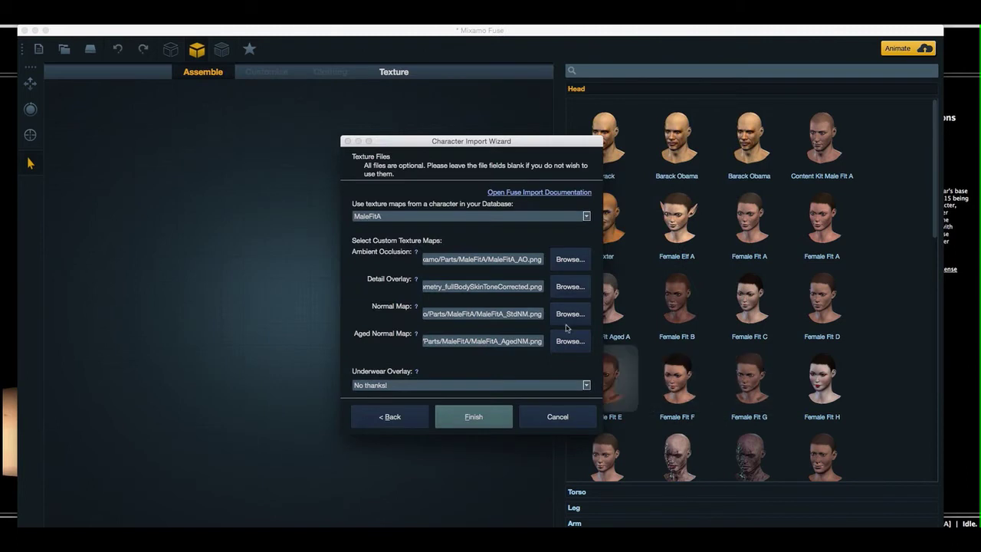
left_click(475, 416)
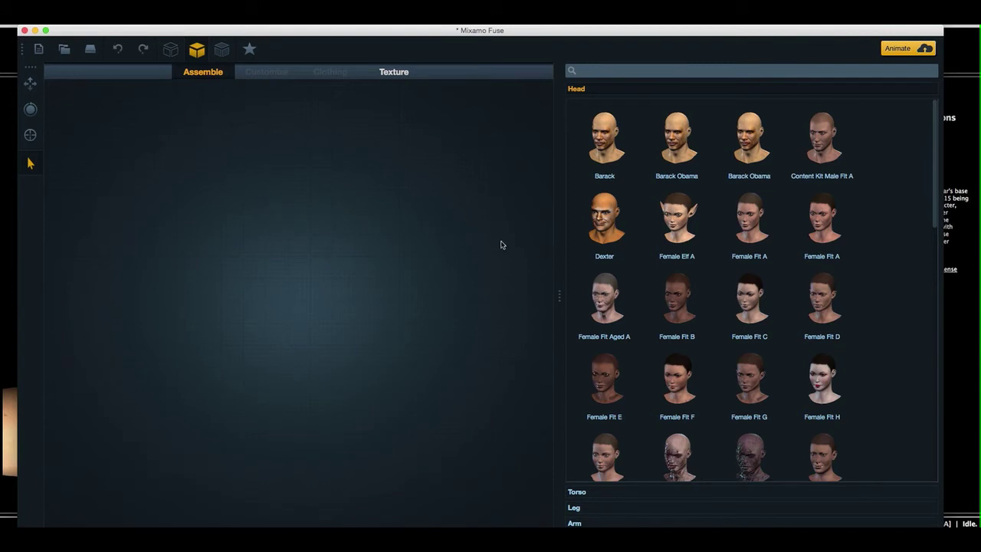
Scroll to the end of the Head library and place the New Barack head in the scene
scroll(648, 217, "down", 5)
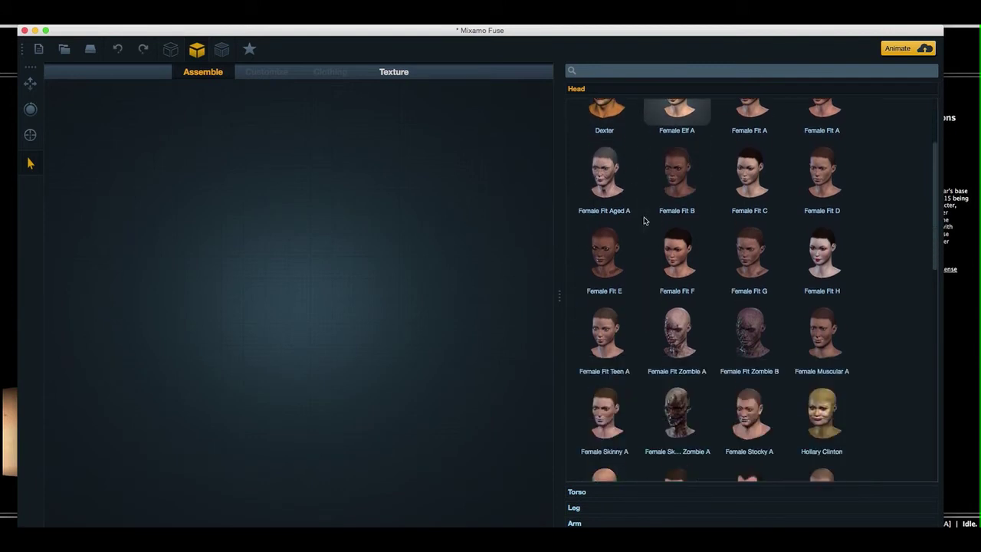
scroll(644, 221, "down", 5)
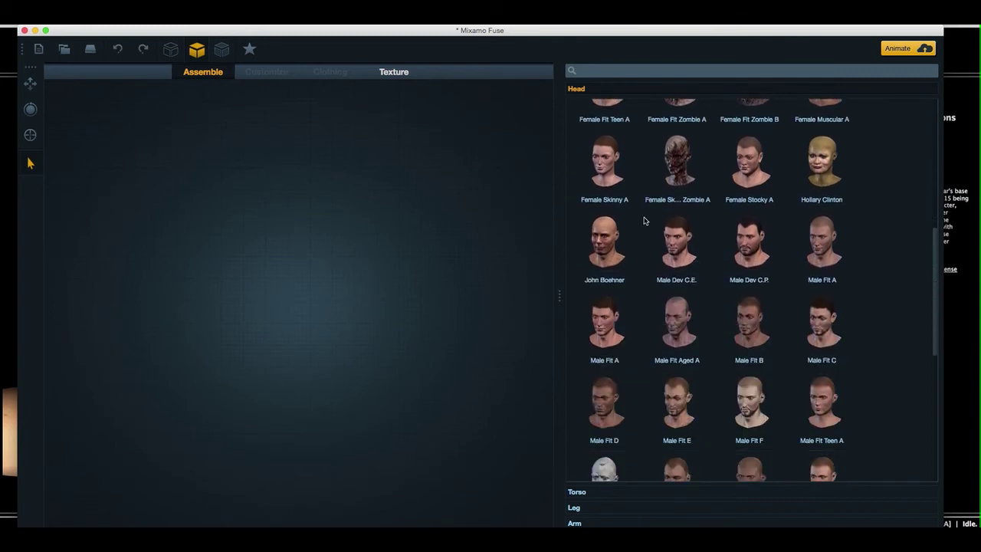
scroll(644, 220, "down", 1)
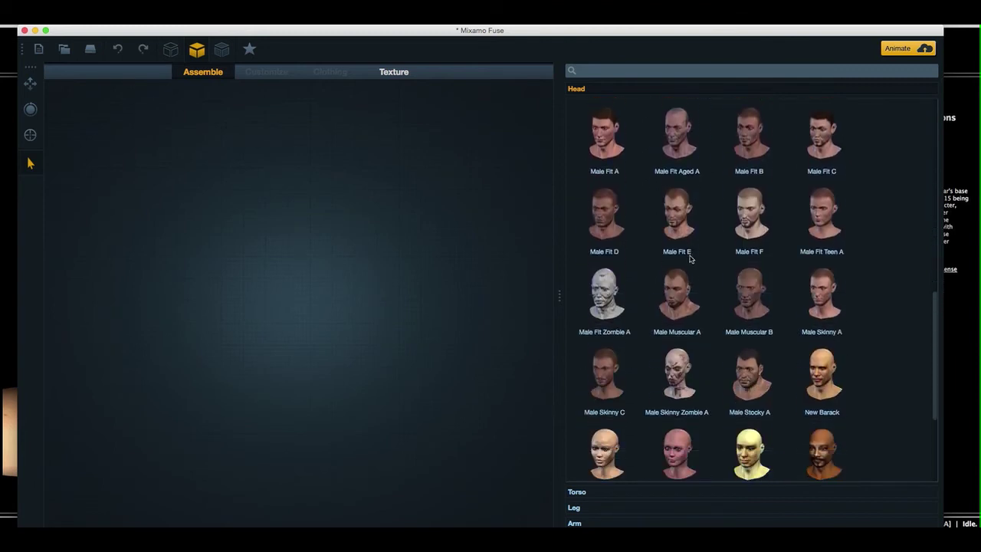
left_click(824, 376)
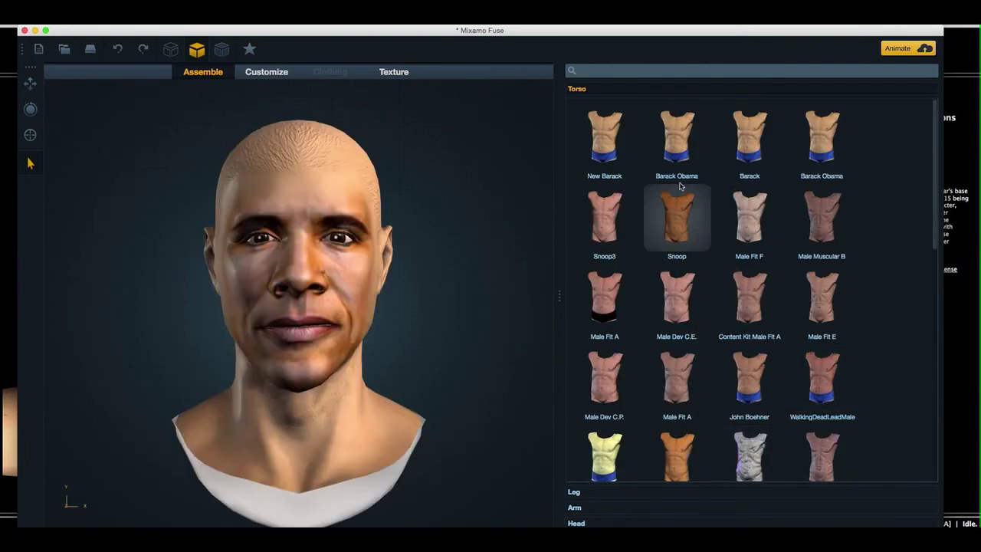
Attach the New Barack torso, legs and arms to the head
left_click(607, 143)
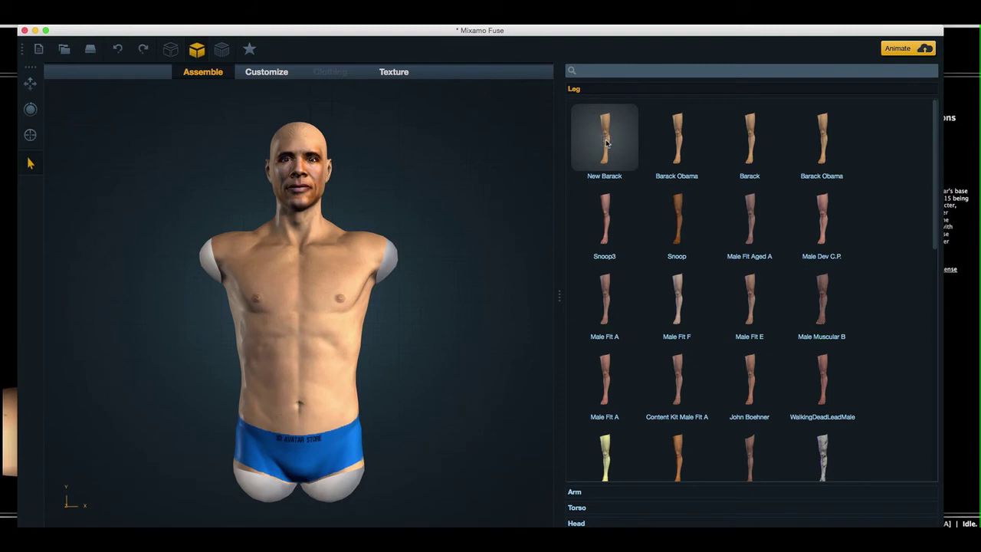
left_click(606, 143)
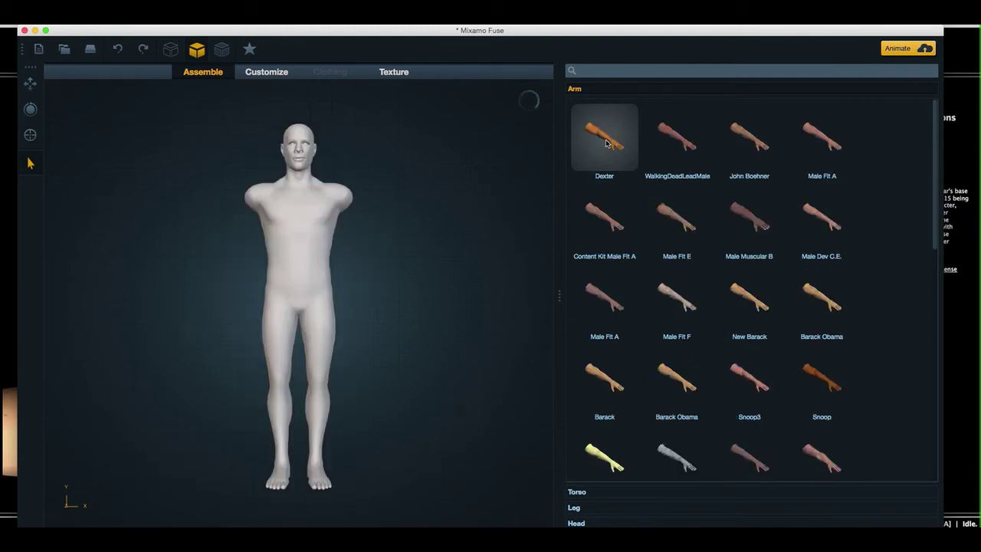
scroll(690, 230, "down", 5)
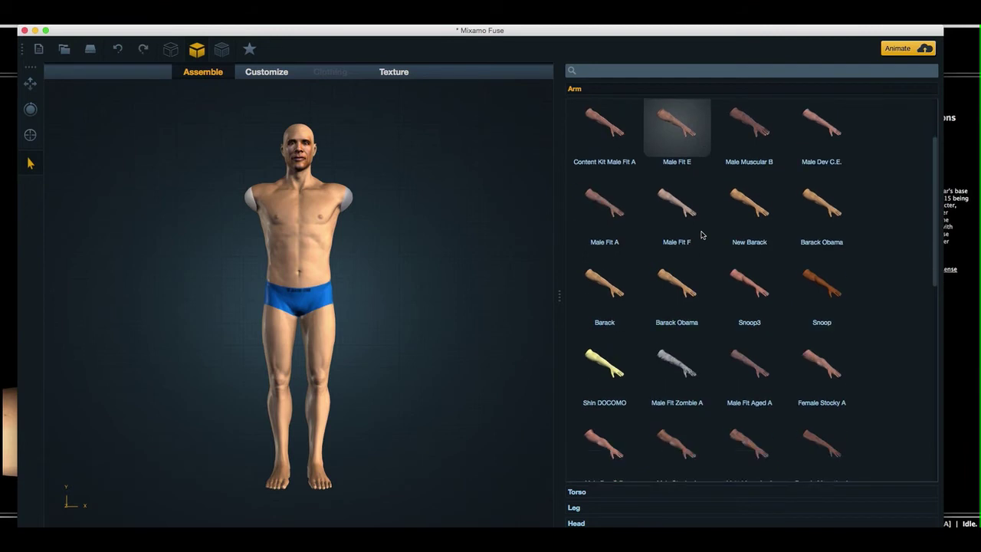
scroll(709, 267, "up", 1)
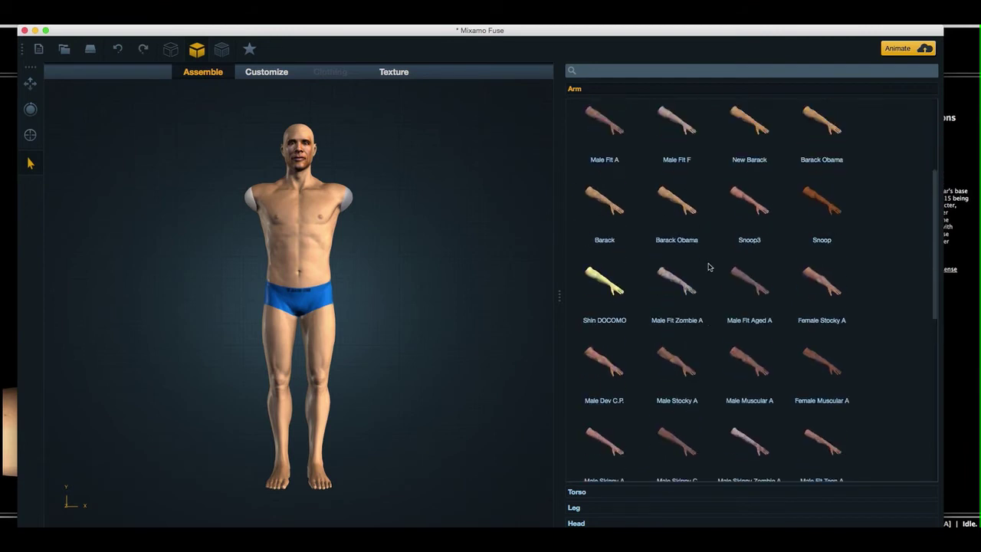
left_click(741, 127)
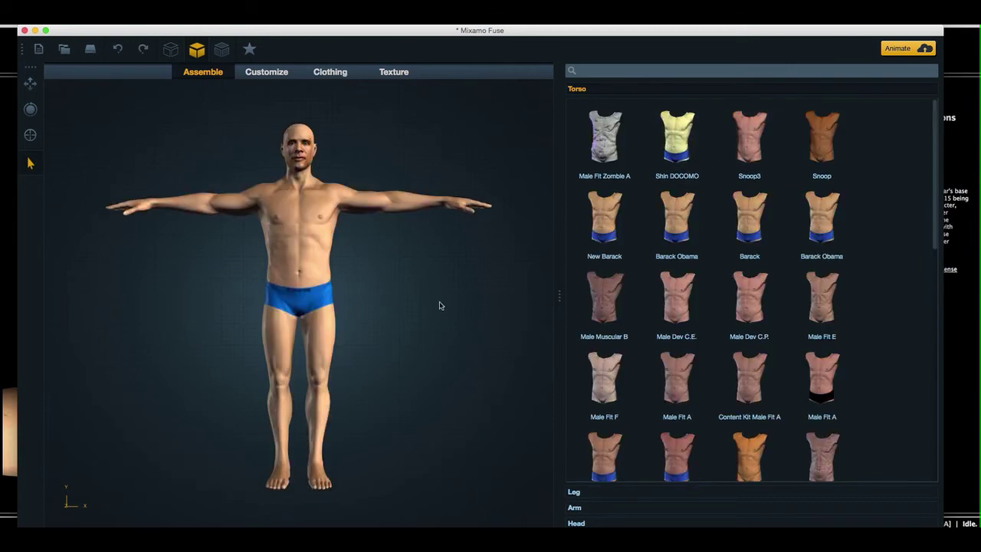
Adjust the arm shape with the Bicep Small/Big and Delts Small/Big sliders in Customize
mouse_move(380, 288)
left_mouse_down()
mouse_move(449, 276)
mouse_move(346, 285)
mouse_move(383, 293)
left_mouse_up()
left_click(264, 73)
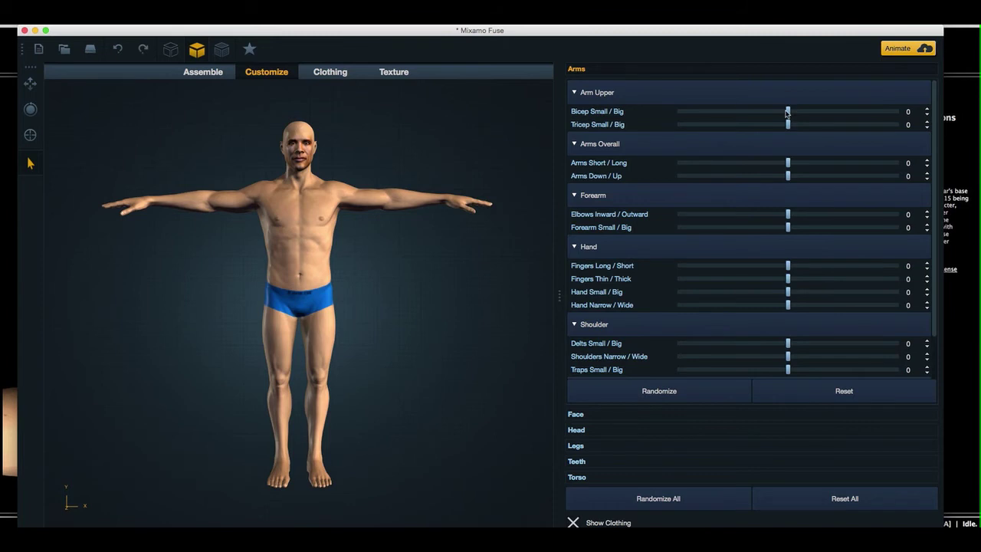
mouse_move(788, 111)
left_mouse_down()
mouse_move(890, 109)
mouse_move(769, 101)
mouse_move(920, 100)
mouse_move(772, 101)
mouse_move(866, 105)
mouse_move(788, 103)
left_mouse_up()
mouse_move(788, 345)
left_mouse_down()
mouse_move(886, 337)
mouse_move(725, 340)
mouse_move(898, 327)
mouse_move(721, 332)
mouse_move(820, 330)
mouse_move(777, 338)
mouse_move(788, 339)
left_mouse_up()
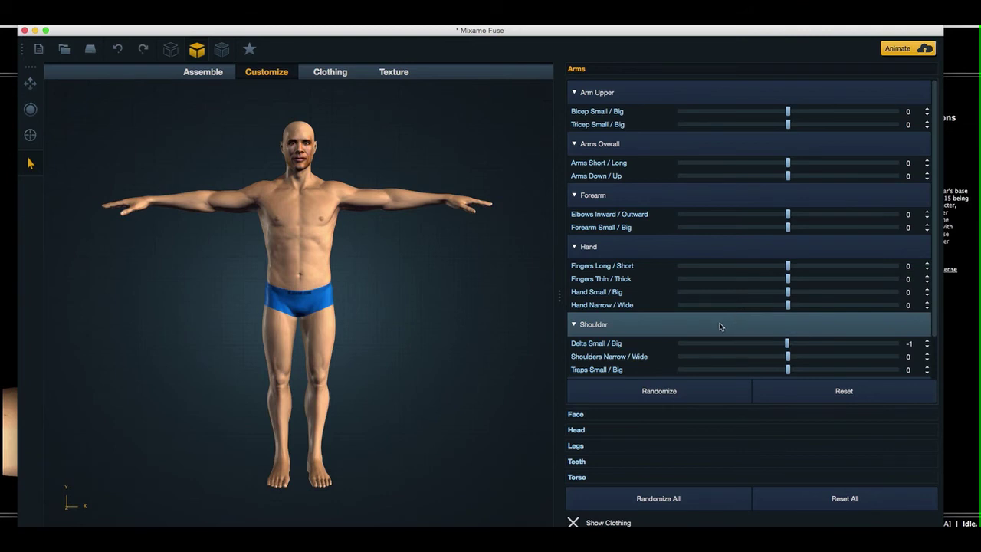
Browse the clothing Tops, leave the body unclothed, and move to the Texture editor before sending to Mixamo
left_click(337, 71)
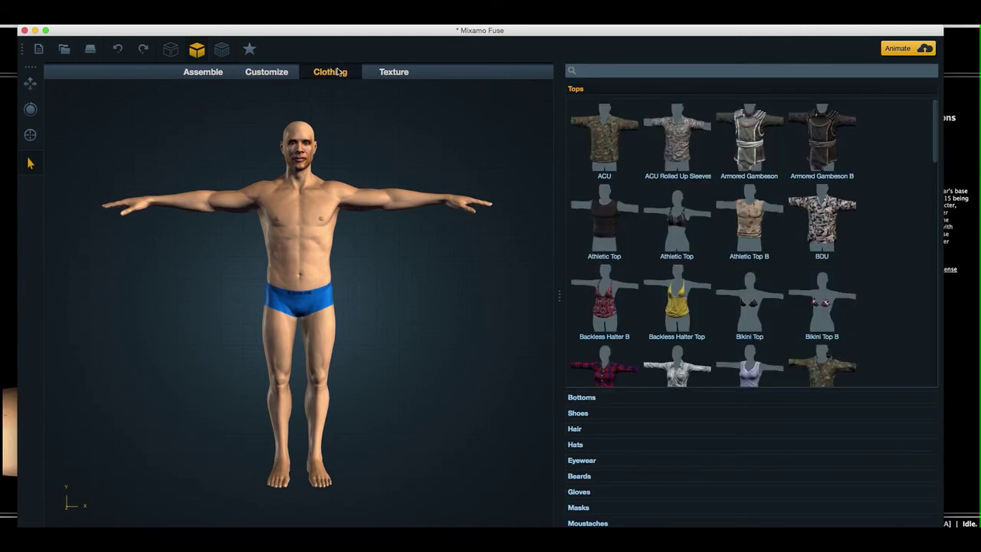
scroll(732, 256, "down", 3)
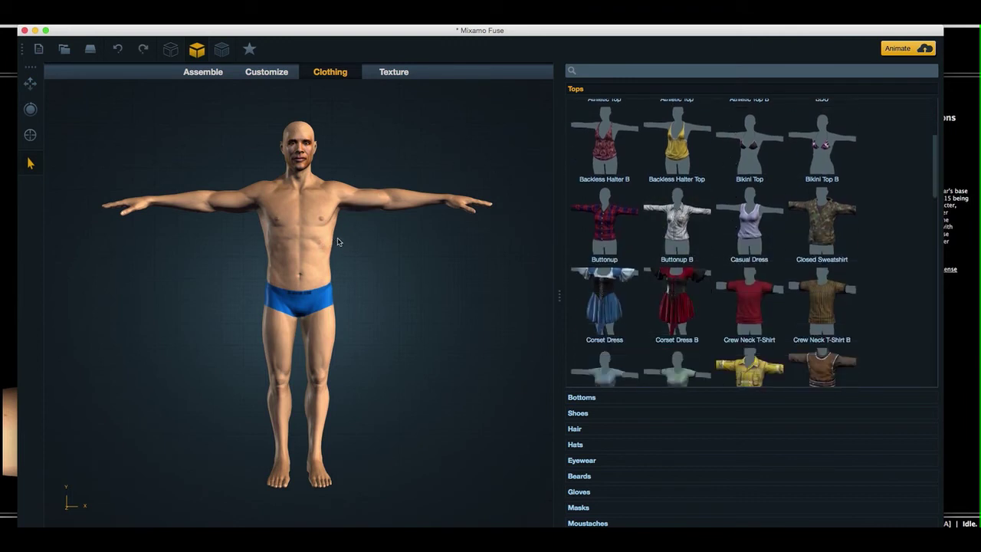
left_click(393, 74)
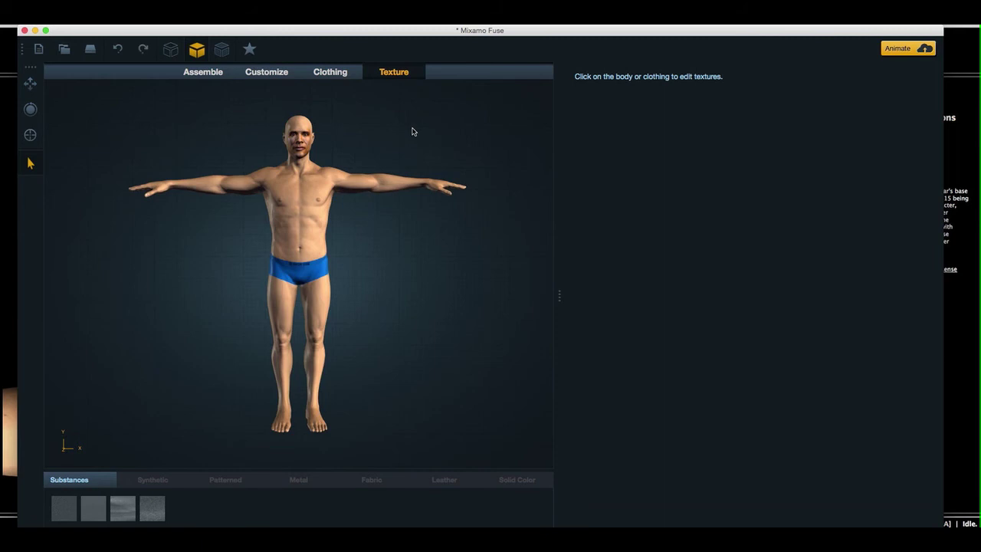
left_click_drag(385, 244, 414, 234)
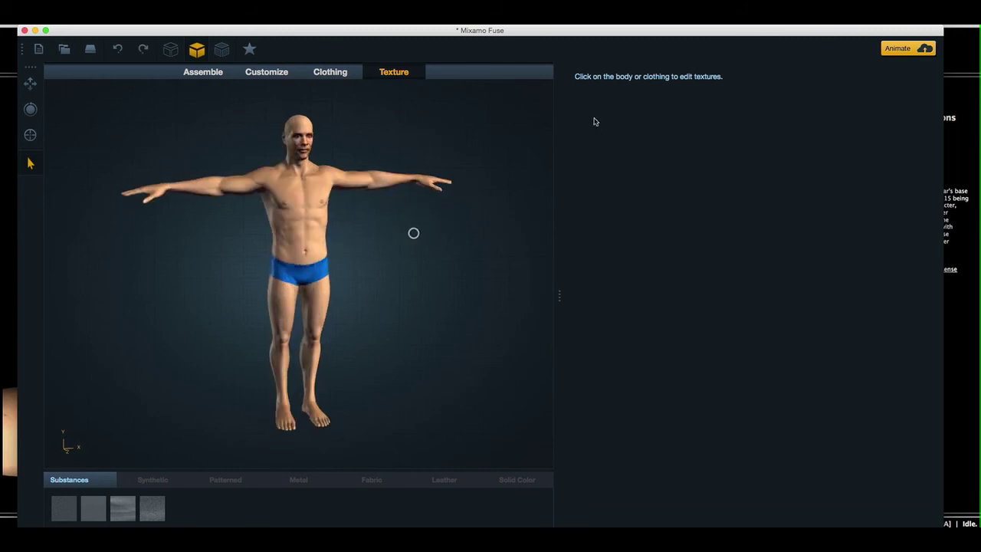
left_click(903, 51)
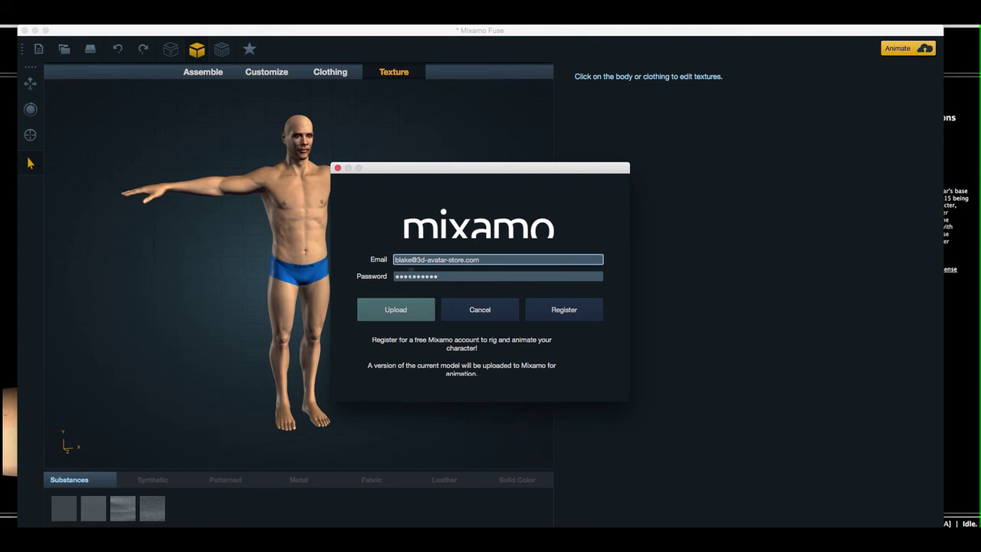
Confirm the upload in the Mixamo sign-in dialog so the model starts exporting to the server
left_click(393, 306)
left_click(401, 310)
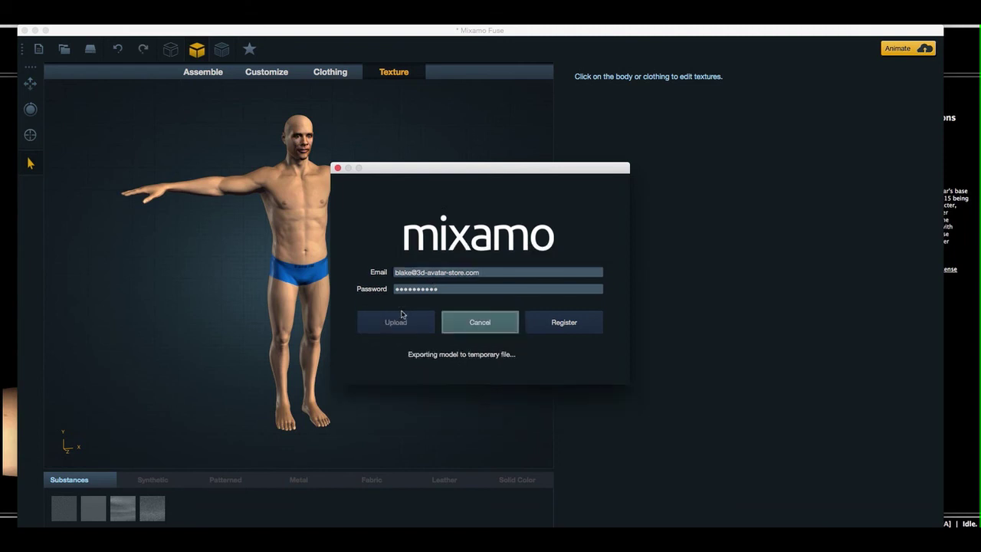